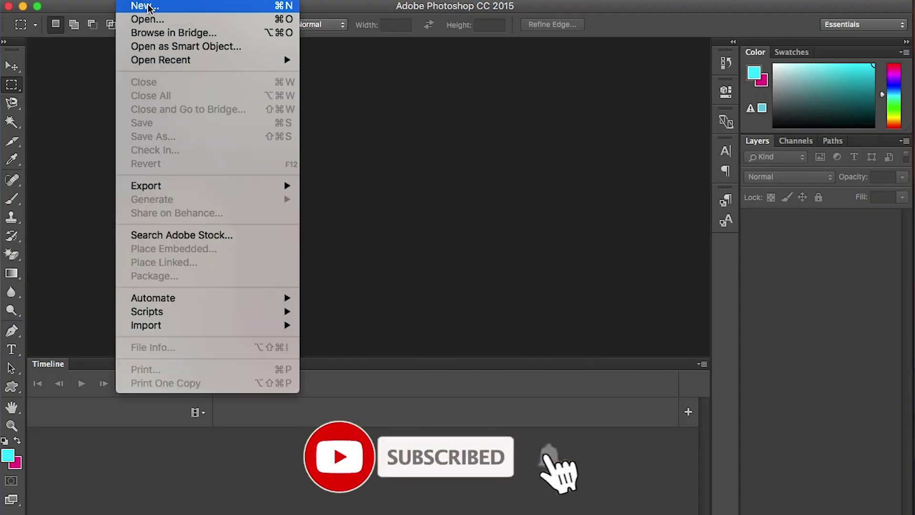
# - Enlarge the placed corn-kernel photo over the hexagon background with Free Transform and commit
pyautogui.click(148, 6)
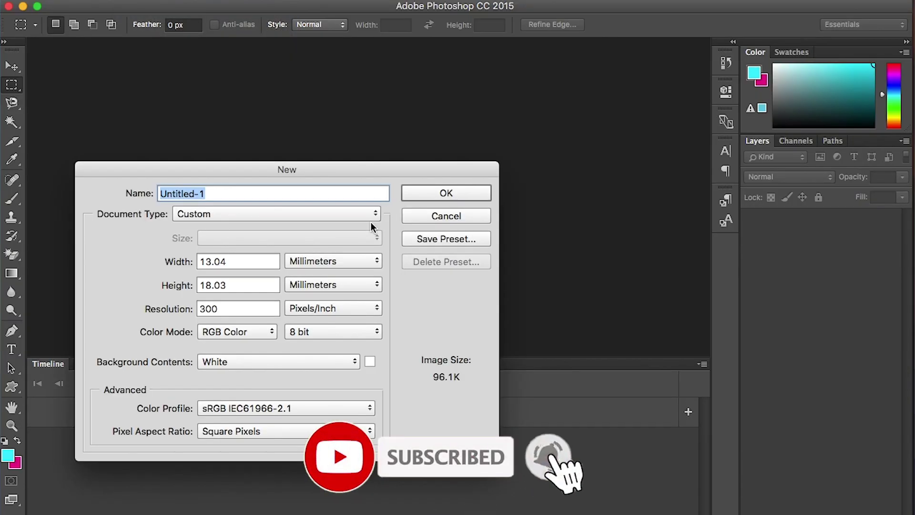
pyautogui.click(438, 194)
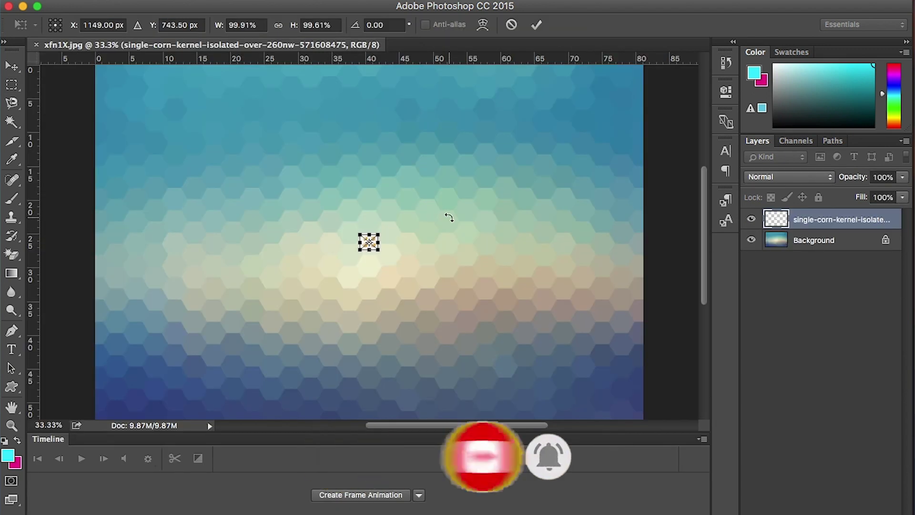
pyautogui.moveTo(379, 231); pyautogui.dragTo(509, 123)
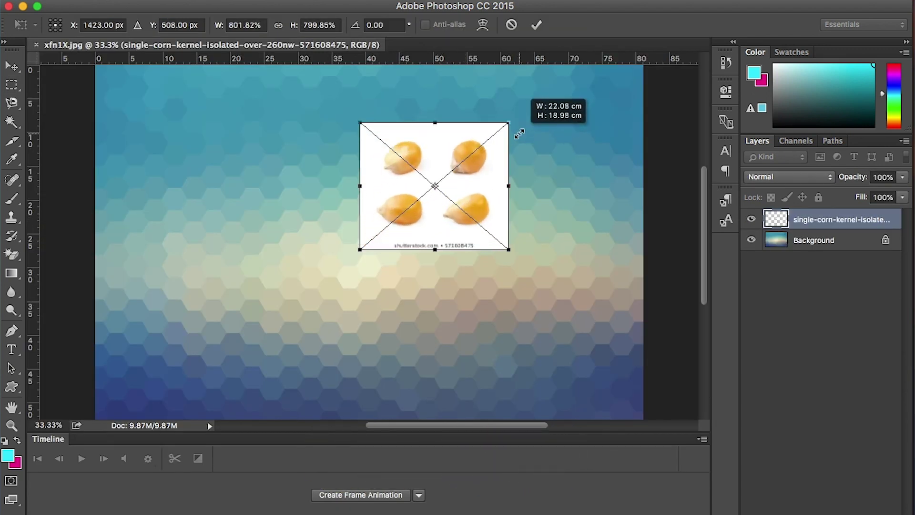
pyautogui.moveTo(360, 252); pyautogui.dragTo(210, 328)
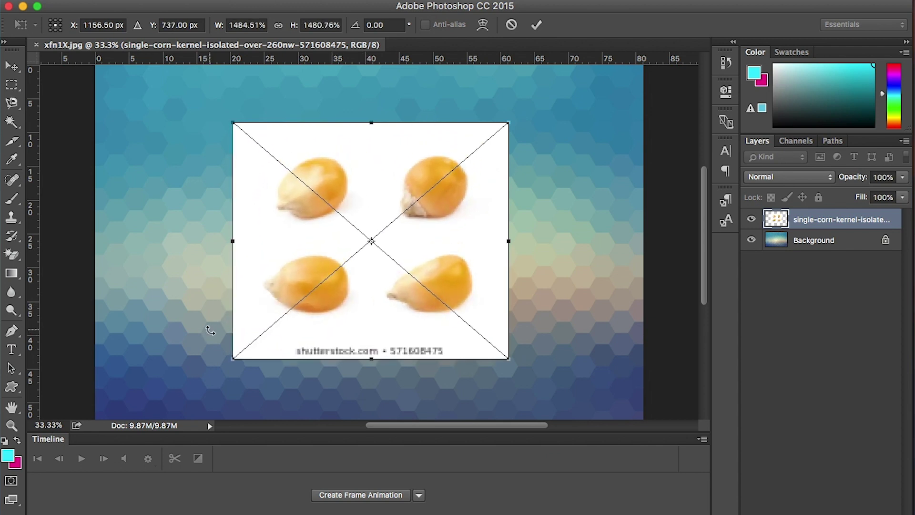
pyautogui.press('Return')
# - Start a Pen path with curved points along the bottom-left kernel's outline
pyautogui.click(11, 255)
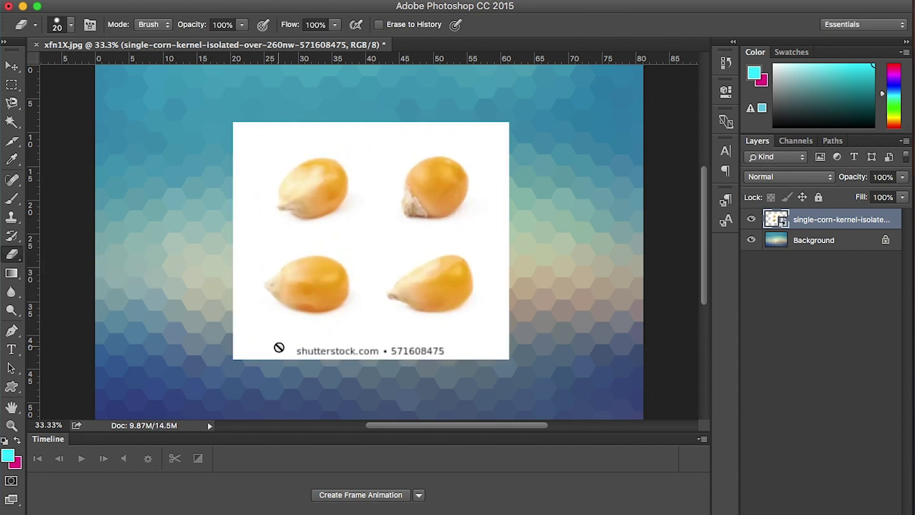
pyautogui.click(12, 330)
pyautogui.moveTo(281, 270); pyautogui.dragTo(341, 263)
pyautogui.moveTo(350, 282); pyautogui.dragTo(349, 290)
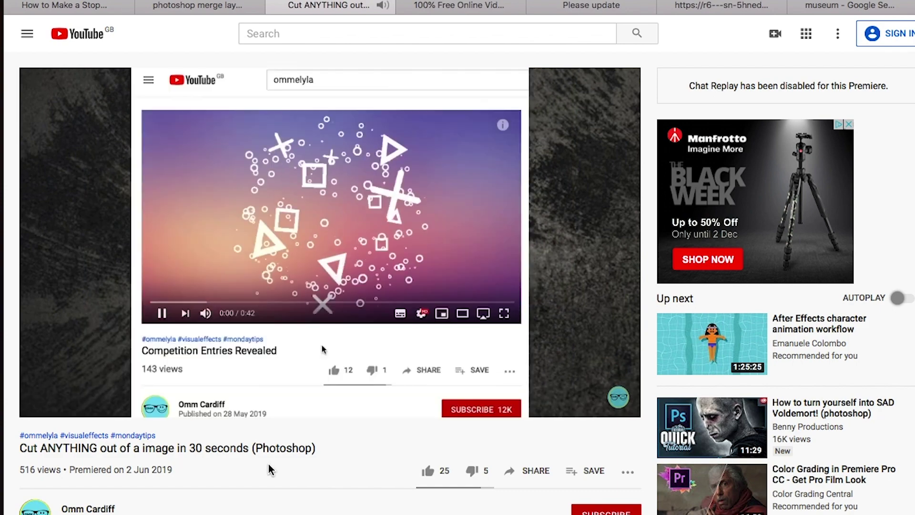
# - Move the two cut-out kernel layers into the seed group and merge them into one
pyautogui.click(858, 239)
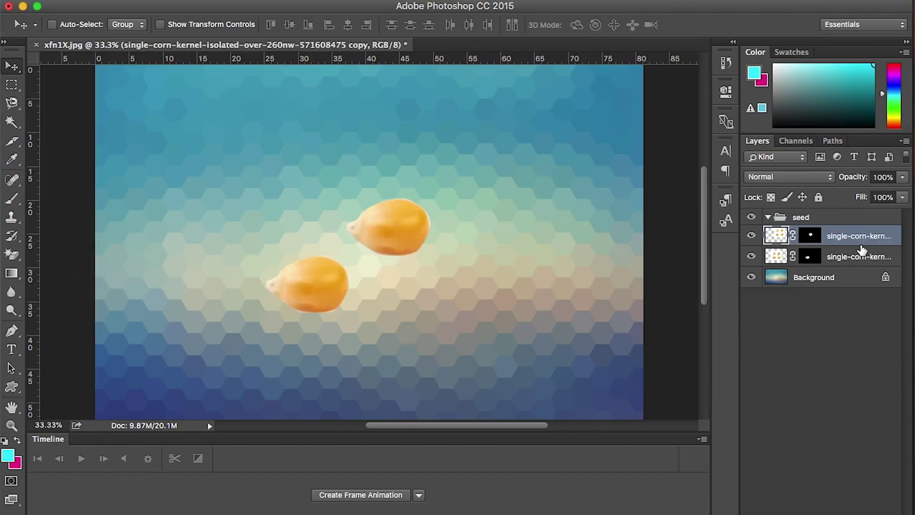
pyautogui.keyDown('shift'); pyautogui.click(853, 255); pyautogui.keyUp('shift')
pyautogui.moveTo(836, 240); pyautogui.dragTo(803, 222)
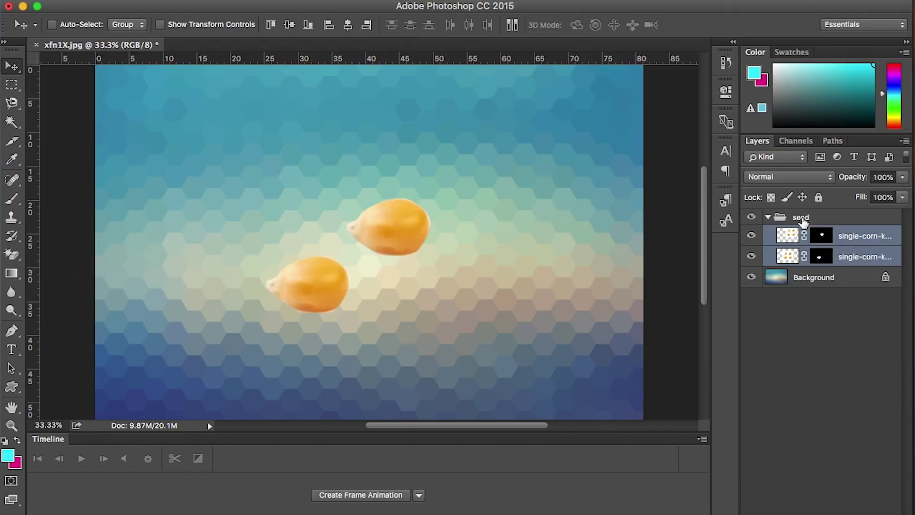
pyautogui.rightClick(863, 257)
pyautogui.click(786, 382)
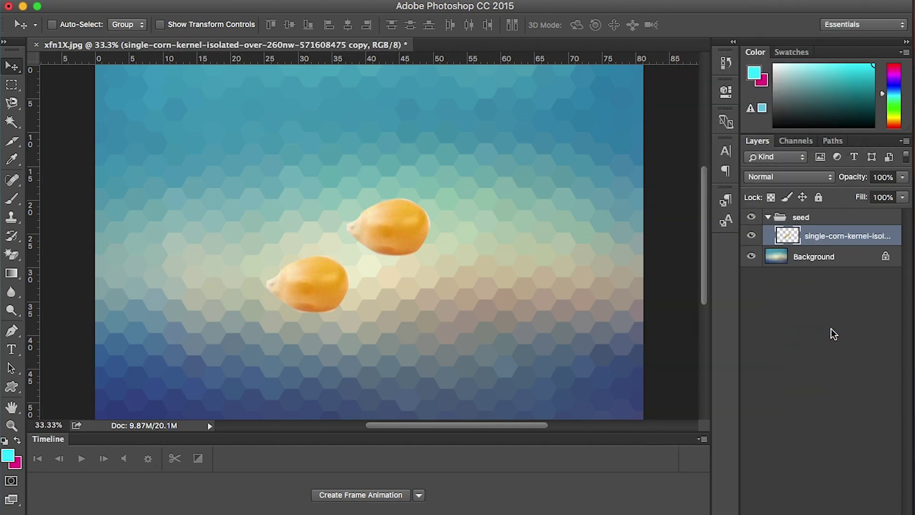
pyautogui.moveTo(834, 236); pyautogui.dragTo(819, 212)
pyautogui.click(823, 353)
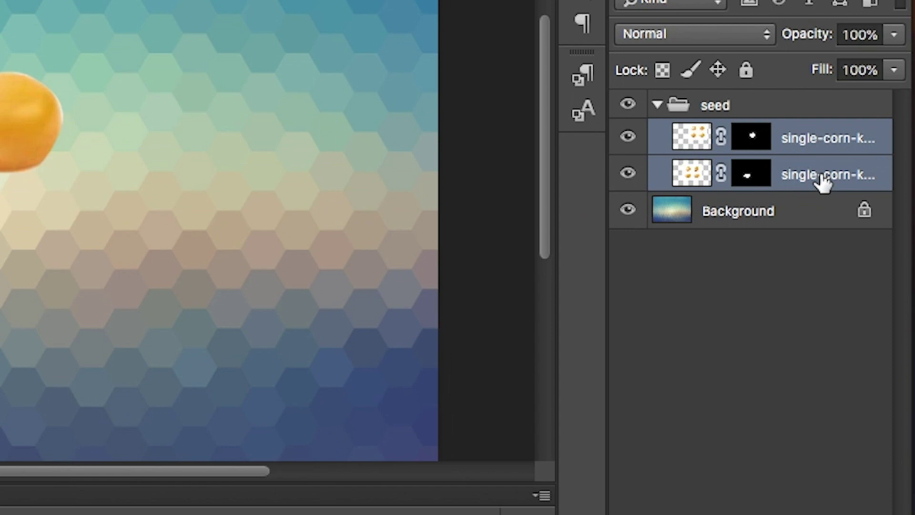
# - Merge the other two corn kernel layers into a single layer
pyautogui.rightClick(823, 181)
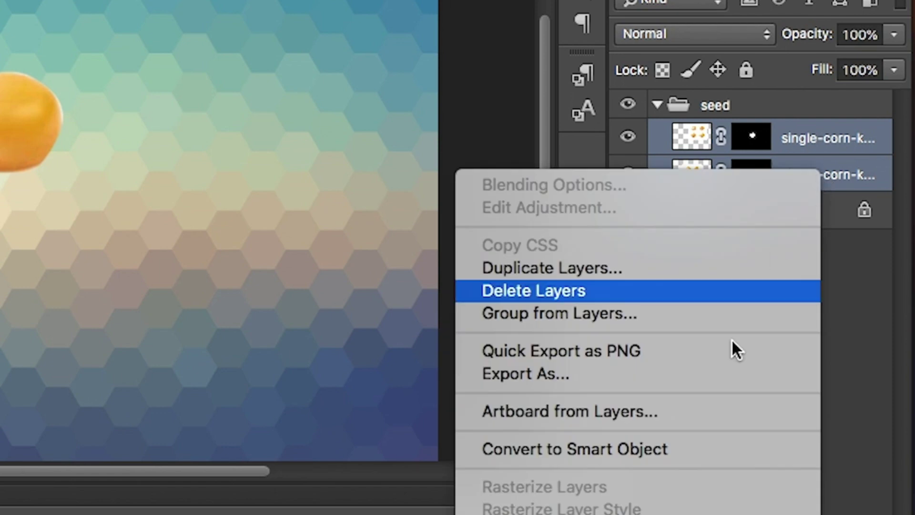
pyautogui.scroll(-10, 639, 381)
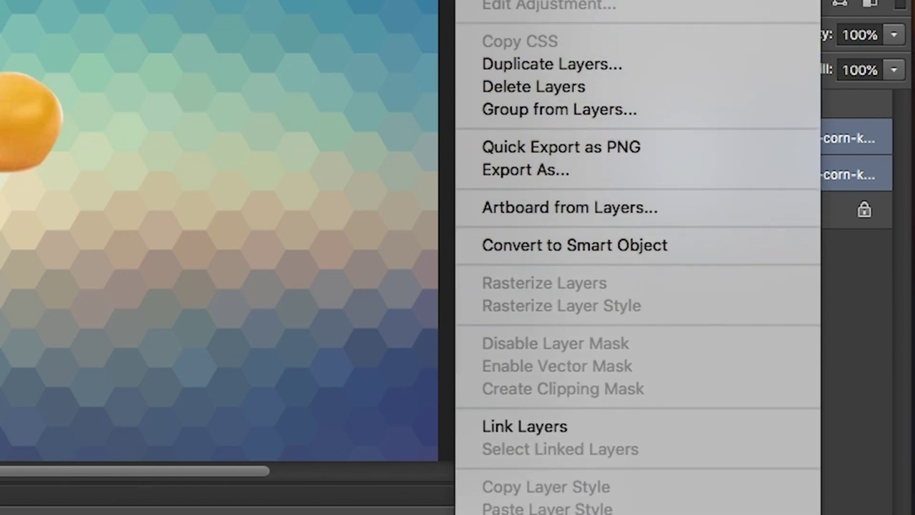
pyautogui.click(667, 341)
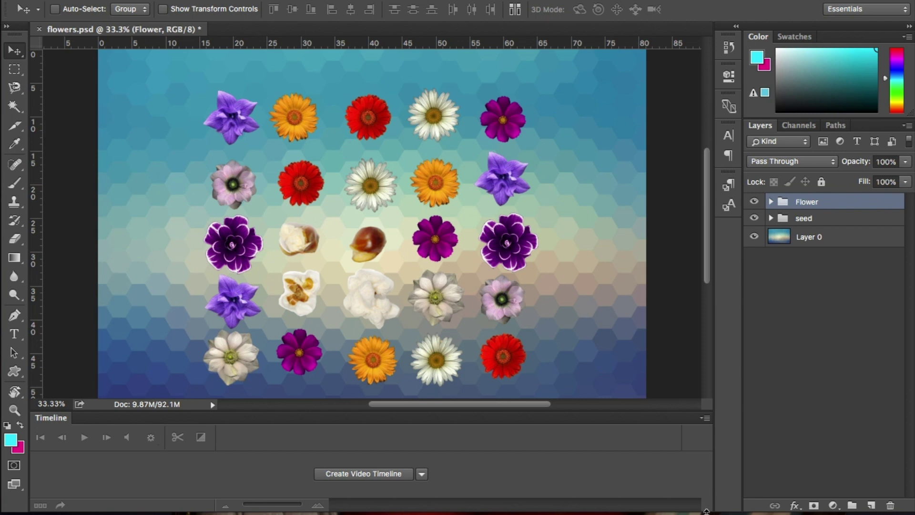
pyautogui.moveTo(707, 511); pyautogui.dragTo(707, 514)
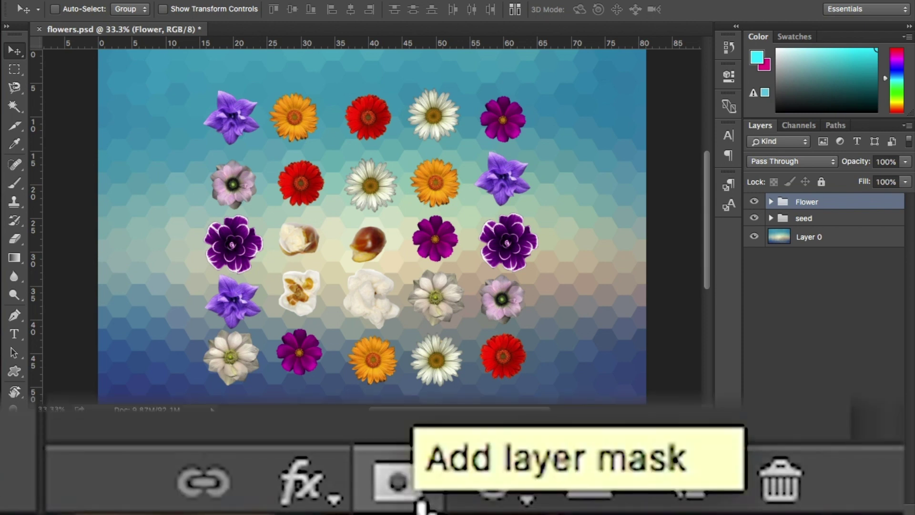
# - Add an inverted black mask to the Flower group and set the Brush to paint white
pyautogui.click(814, 510)
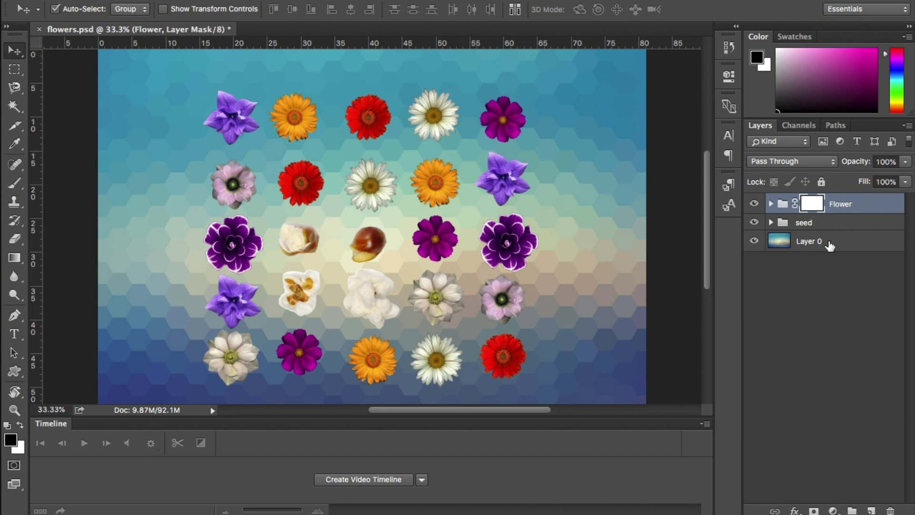
pyautogui.hotkey('ctrl', 'i')
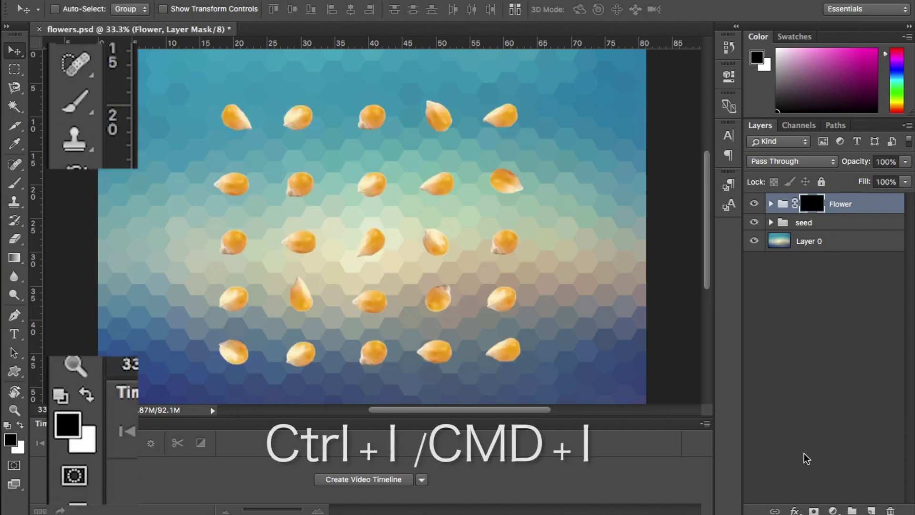
pyautogui.click(15, 183)
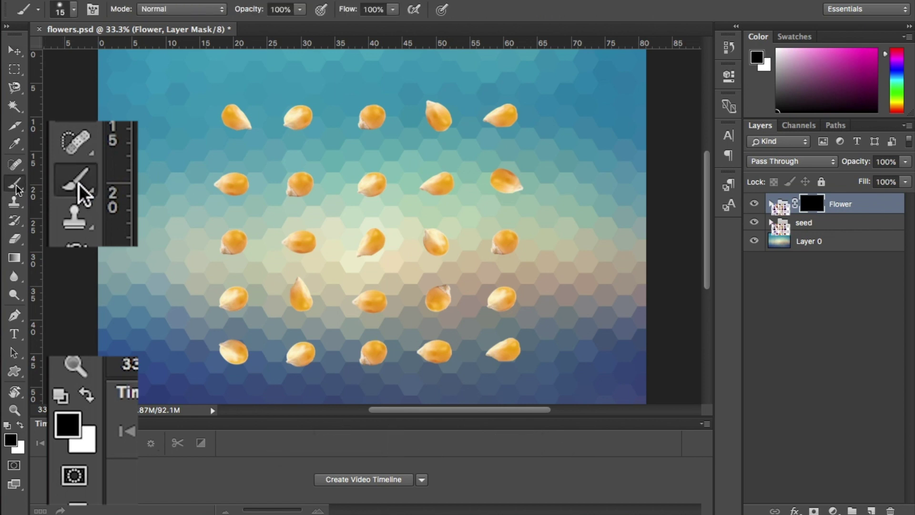
pyautogui.click(13, 443)
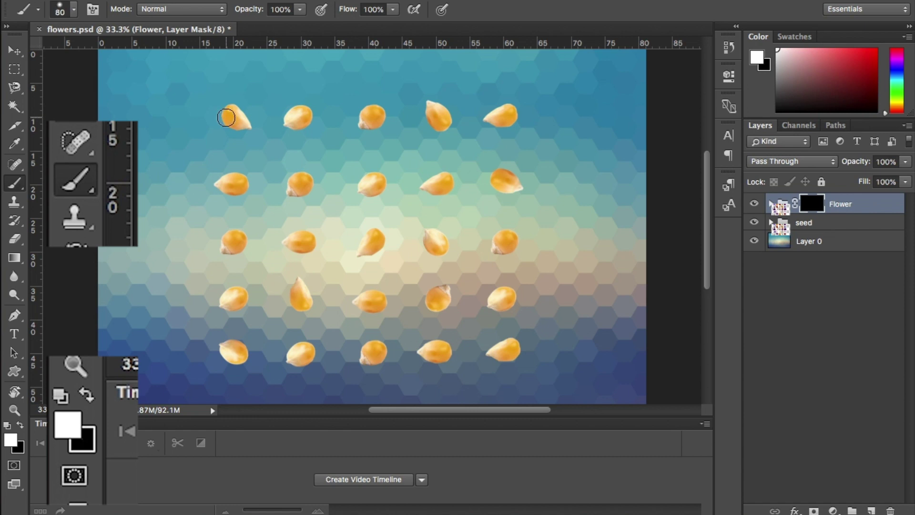
# - Set the brush to size 100 and paint the mask to reveal the flower over the centre kernel
pyautogui.press(']')
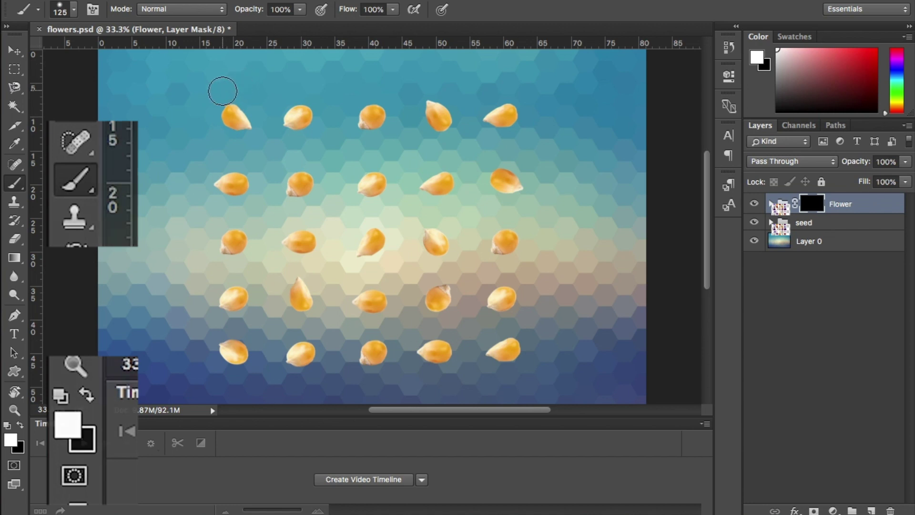
pyautogui.press('[')
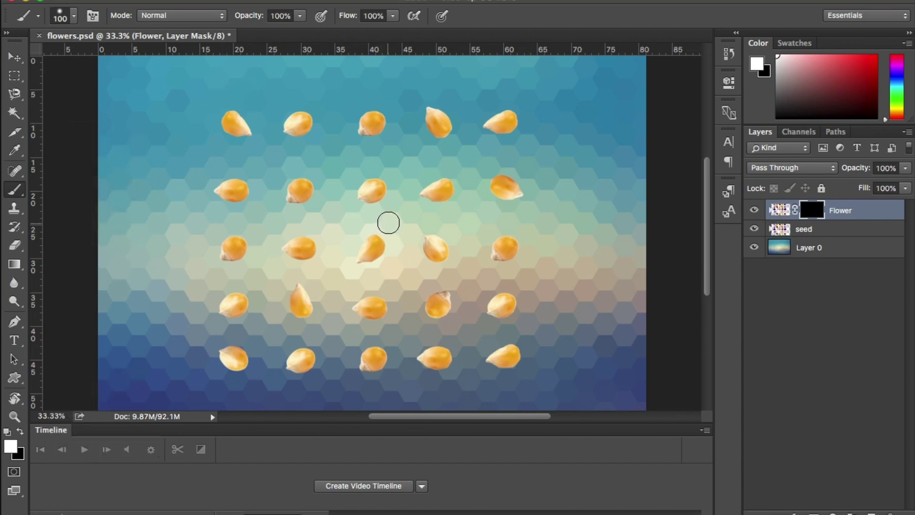
pyautogui.moveTo(387, 223)
pyautogui.mouseDown()
pyautogui.moveTo(371, 243)
pyautogui.moveTo(375, 260)
pyautogui.mouseUp()
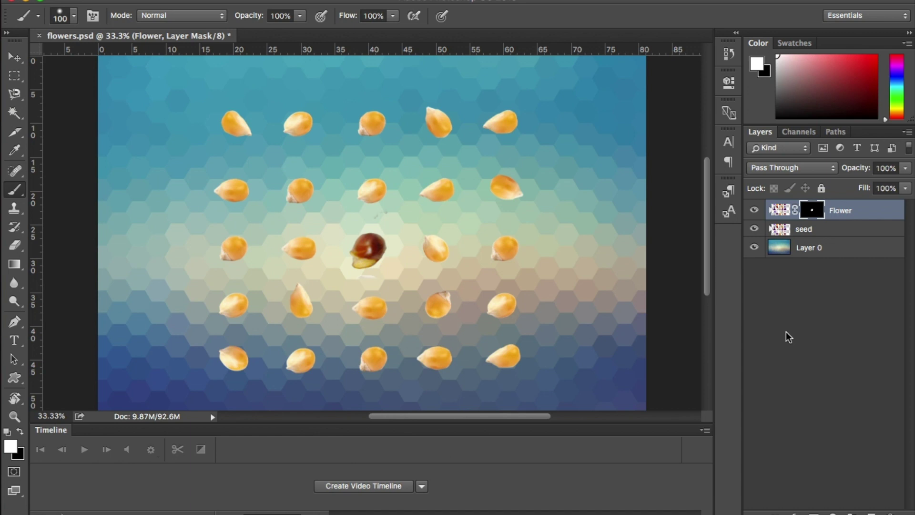
# - Duplicate the Flower layer and paint its mask to reveal the next kernel's popping image
pyautogui.hotkey('ctrl', 'j')
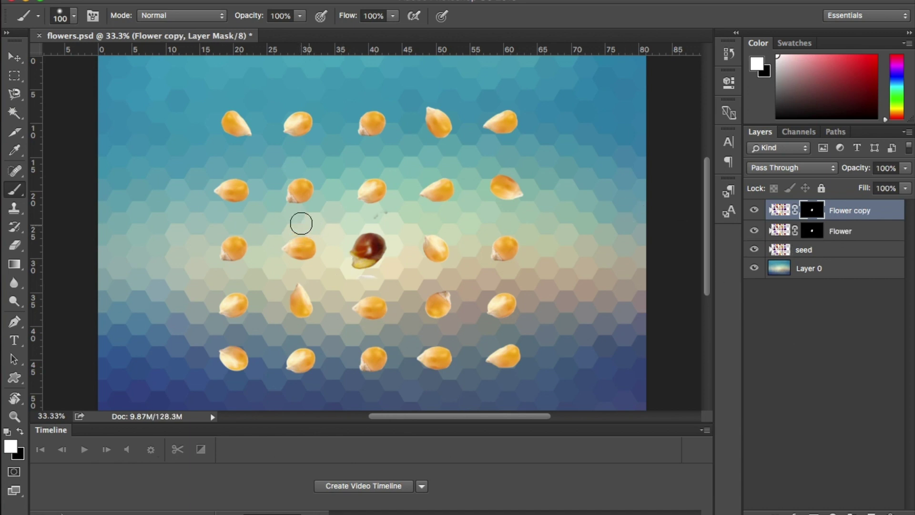
pyautogui.moveTo(314, 250)
pyautogui.mouseDown()
pyautogui.moveTo(286, 252)
pyautogui.moveTo(305, 268)
pyautogui.moveTo(320, 259)
pyautogui.moveTo(297, 259)
pyautogui.moveTo(286, 244)
pyautogui.moveTo(320, 232)
pyautogui.mouseUp()
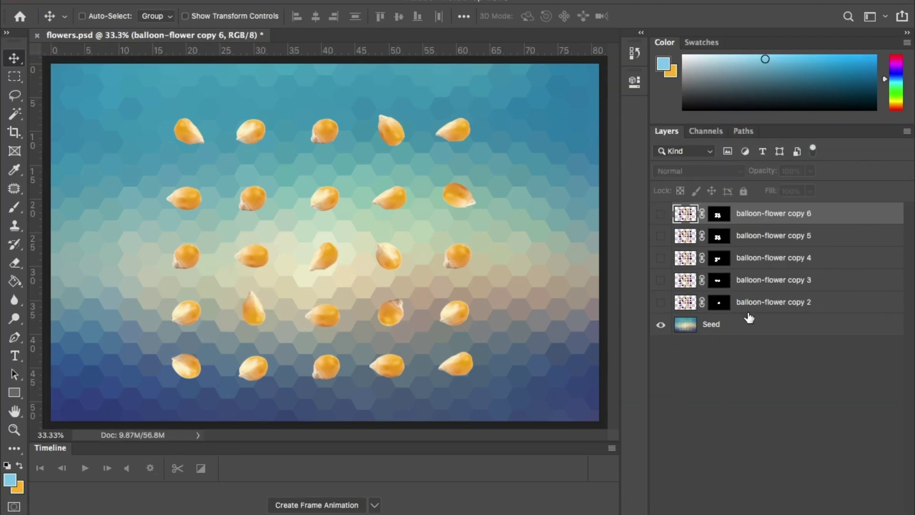
pyautogui.click(748, 321)
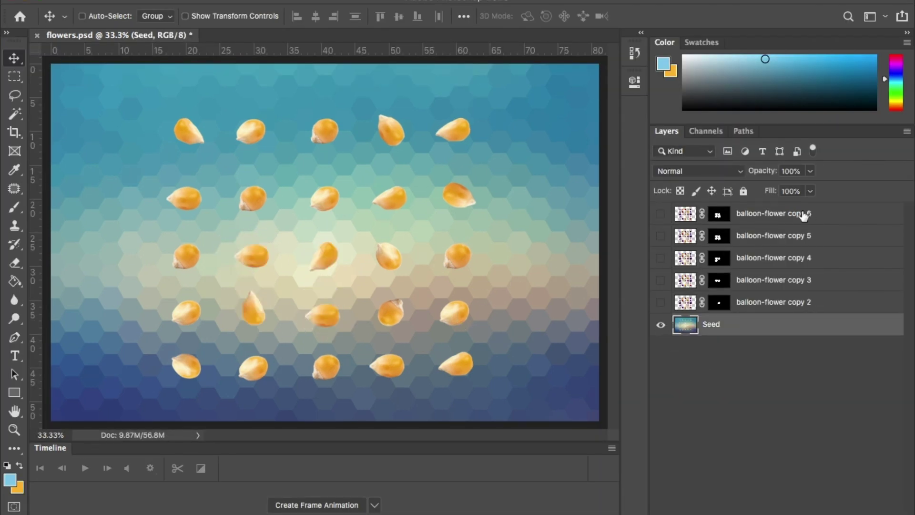
# - Create a frame animation with one frame per balloon-flower layer via Make Frames From Layers
pyautogui.click(661, 214)
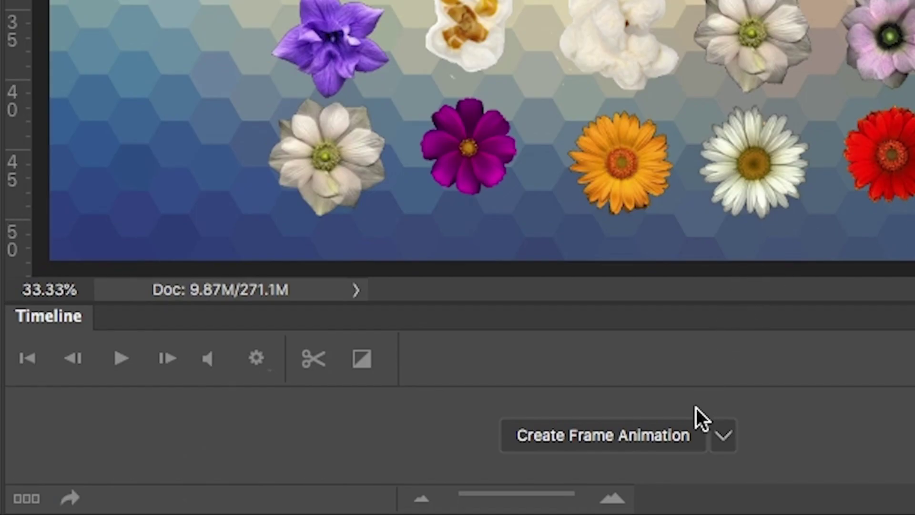
pyautogui.click(690, 446)
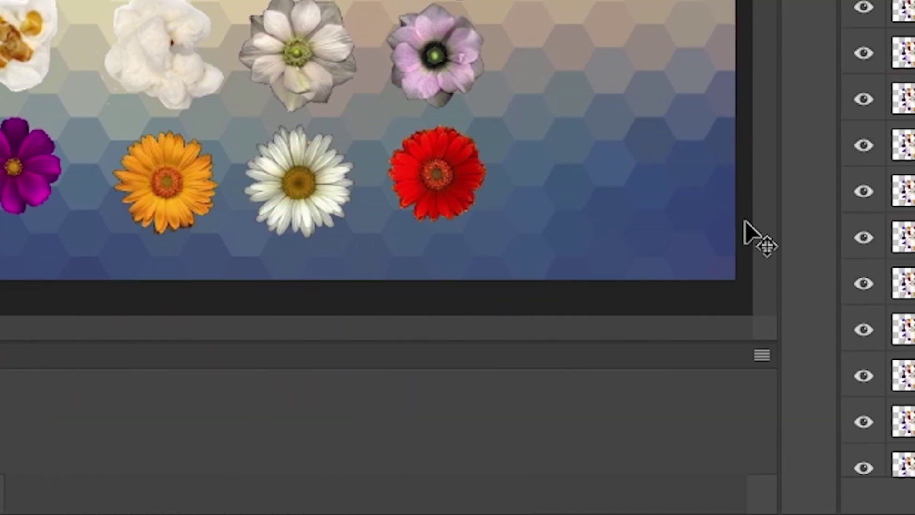
pyautogui.click(451, 354)
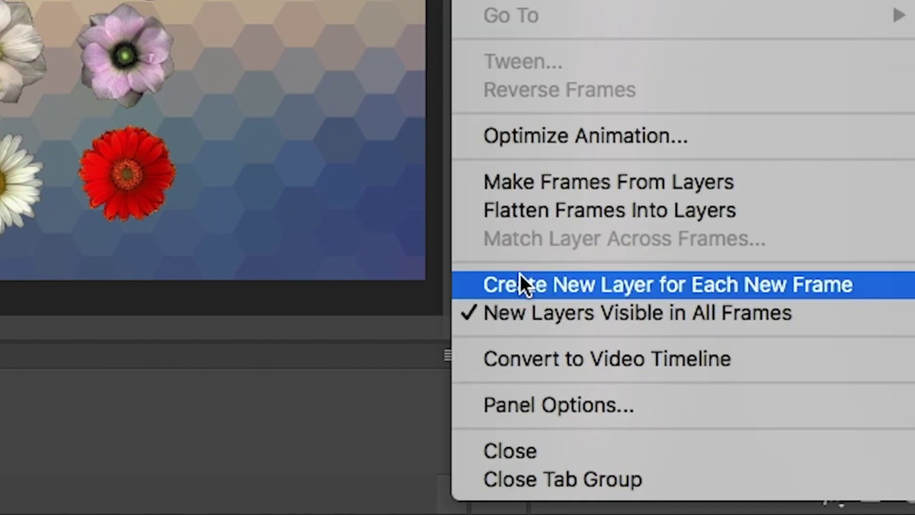
pyautogui.click(831, 181)
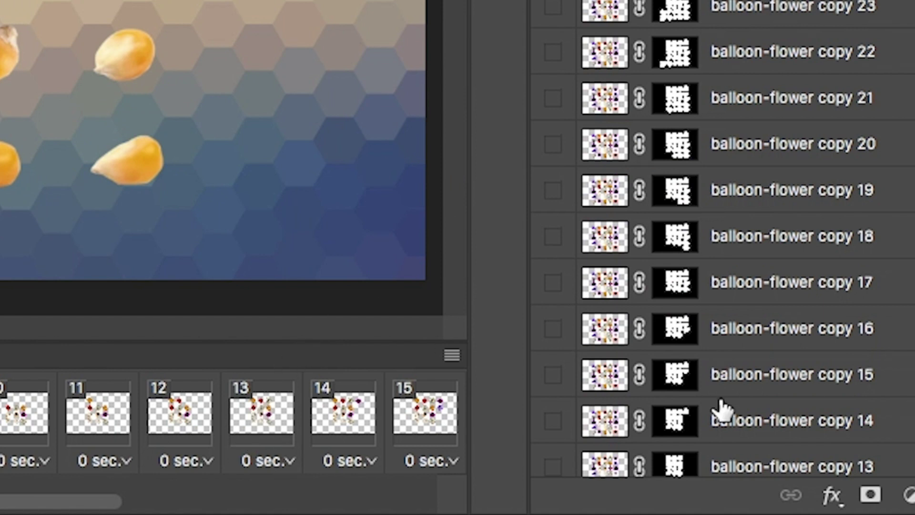
# - Toggle the Seed layer's visibility off and on so it shows in every frame
pyautogui.scroll(-10, 719, 408)
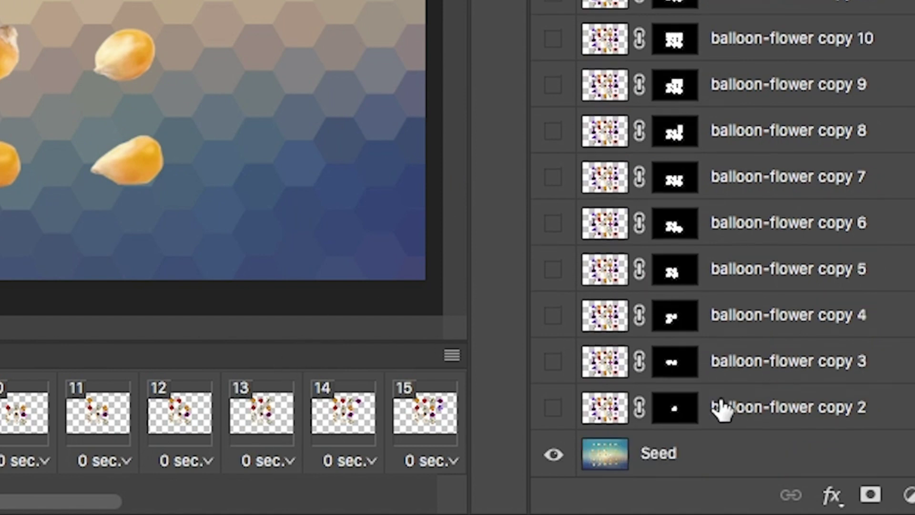
pyautogui.click(556, 453)
pyautogui.click(556, 453)
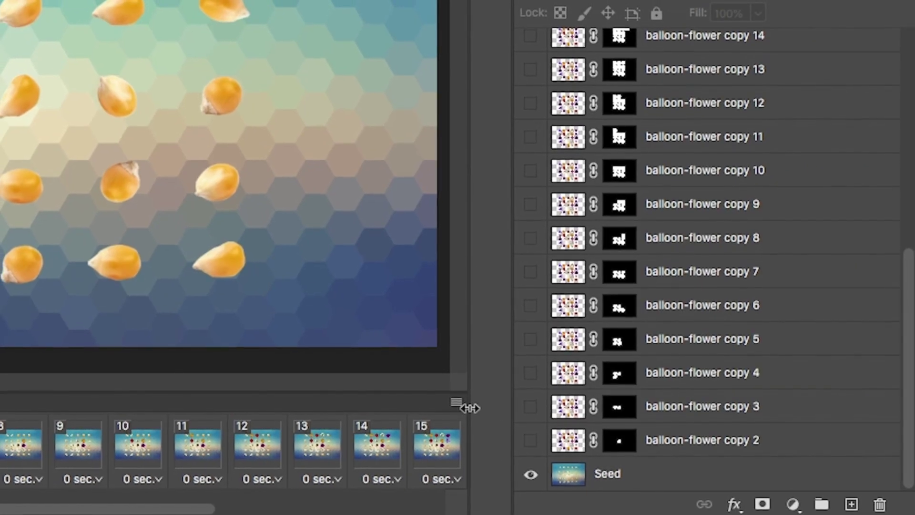
pyautogui.click(458, 404)
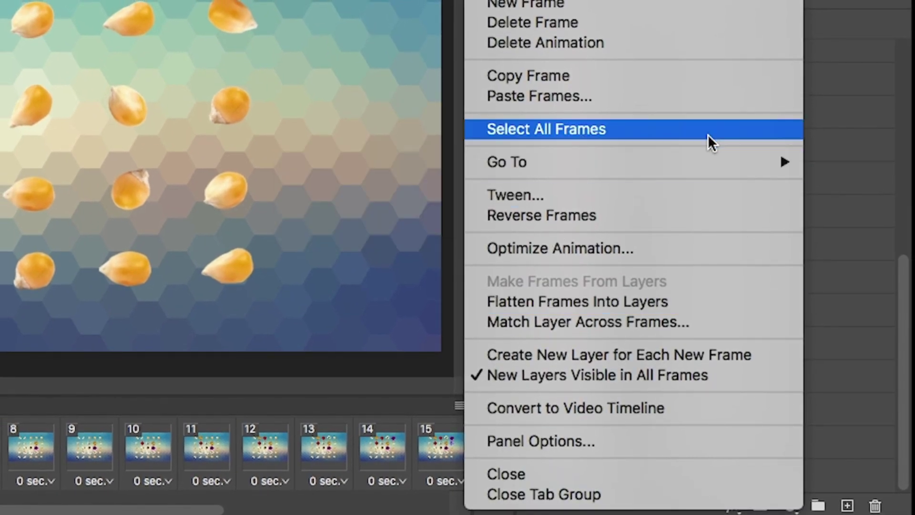
# - Copy all animation frames and paste them after the originals
pyautogui.click(708, 136)
pyautogui.click(458, 406)
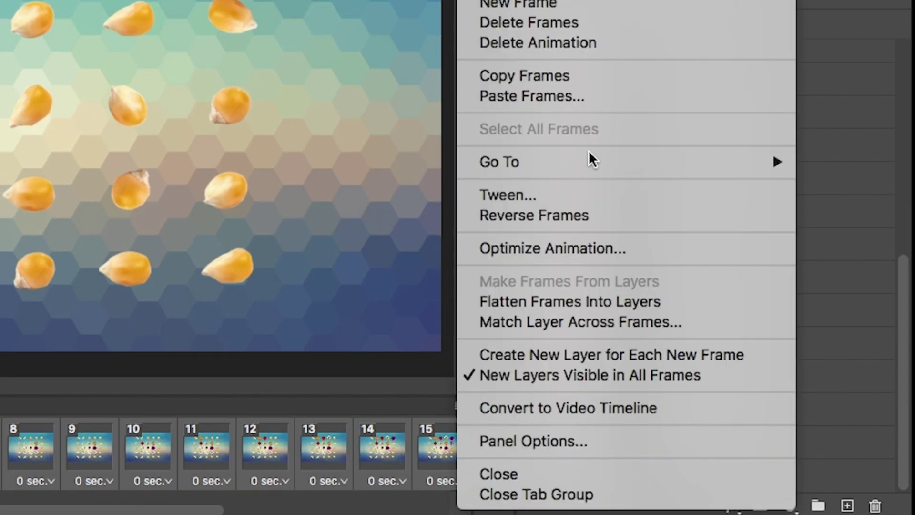
pyautogui.click(460, 405)
pyautogui.click(460, 405)
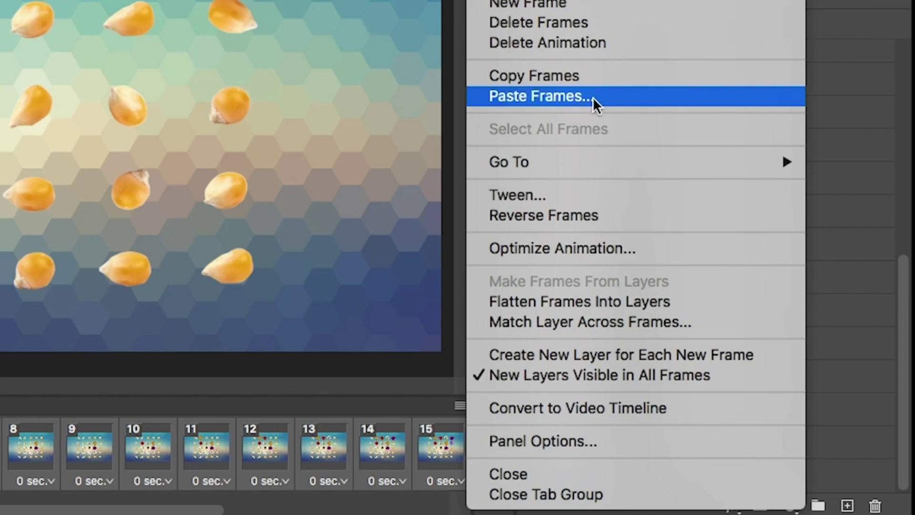
pyautogui.click(593, 97)
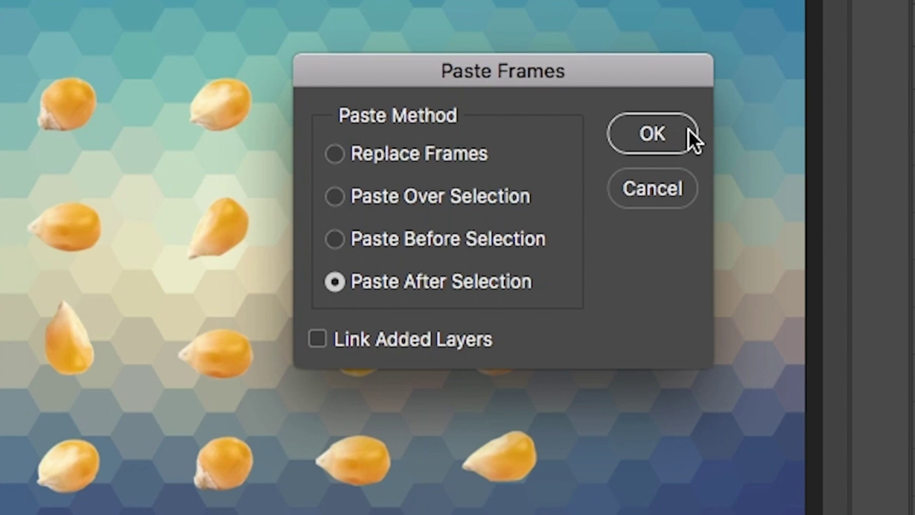
pyautogui.click(688, 130)
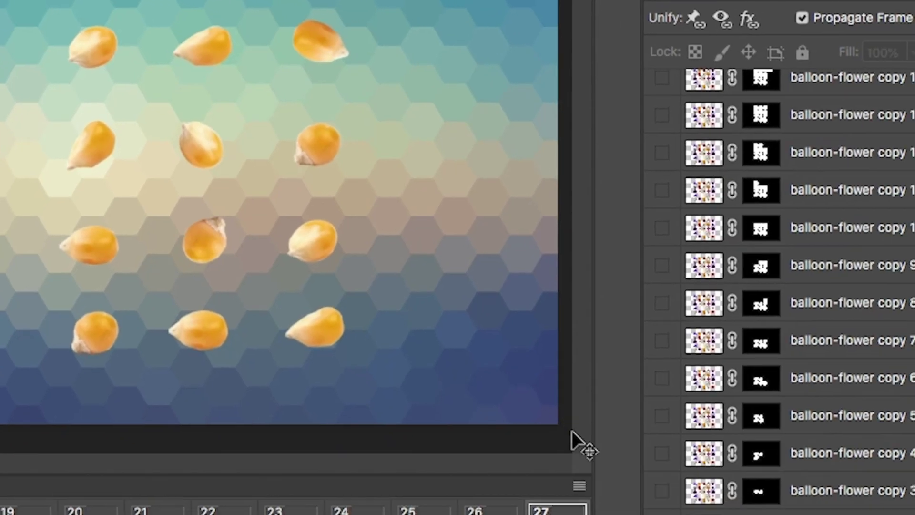
# - Reverse the pasted frames and play the animation preview
pyautogui.click(580, 485)
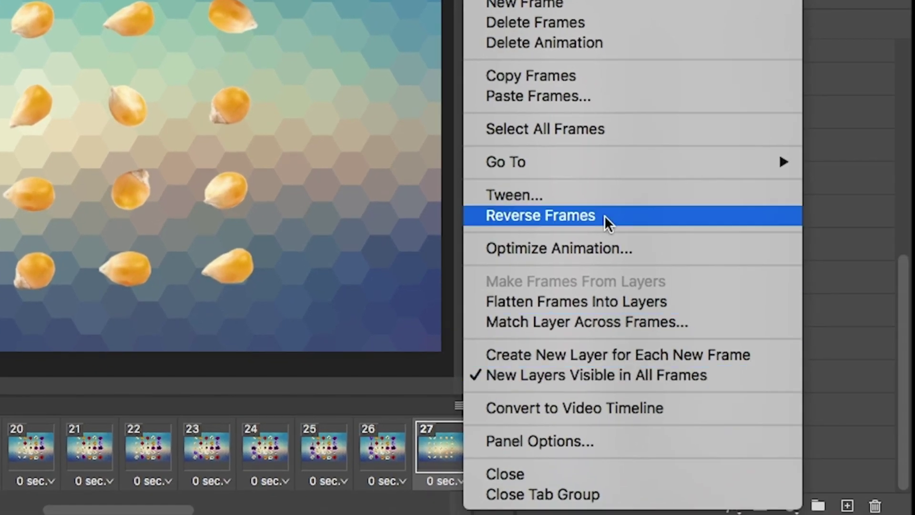
pyautogui.click(610, 214)
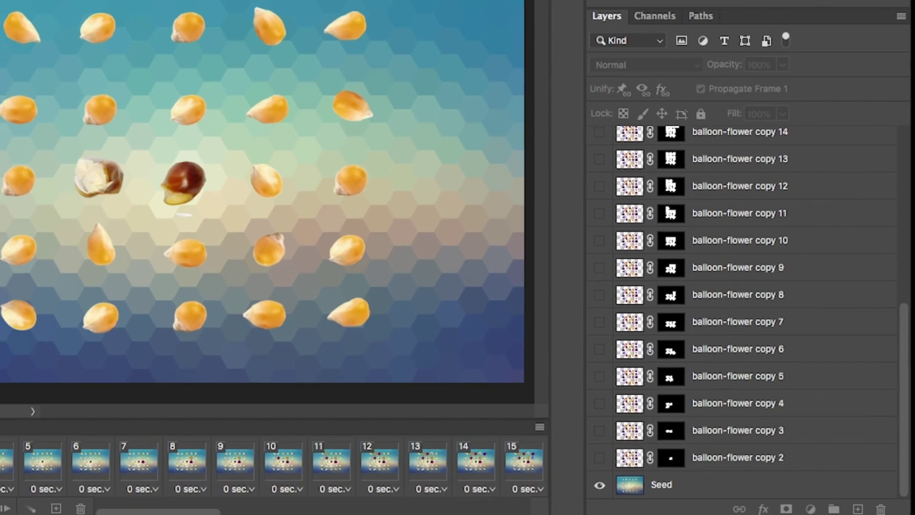
pyautogui.click(154, 511)
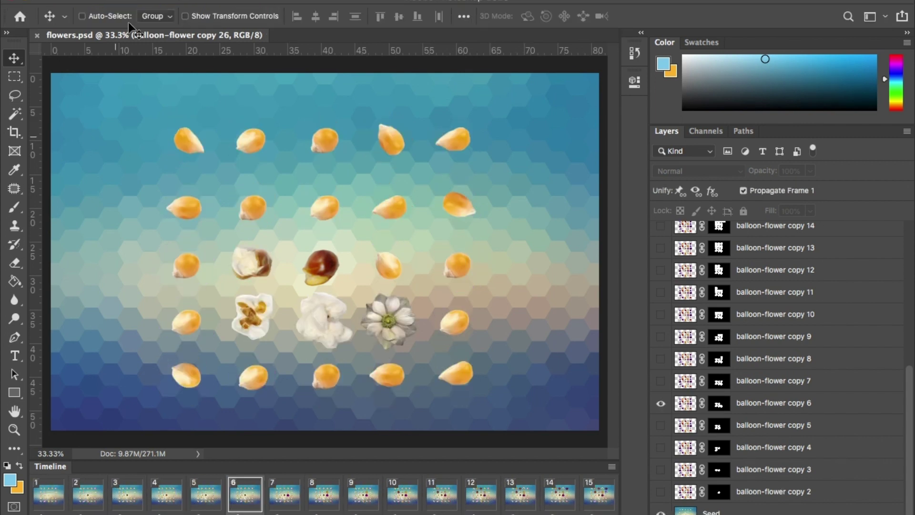
# - Bring up File > Export > Render Video for flowers.mp4, H.264 at 30 fps
pyautogui.click(114, 1)
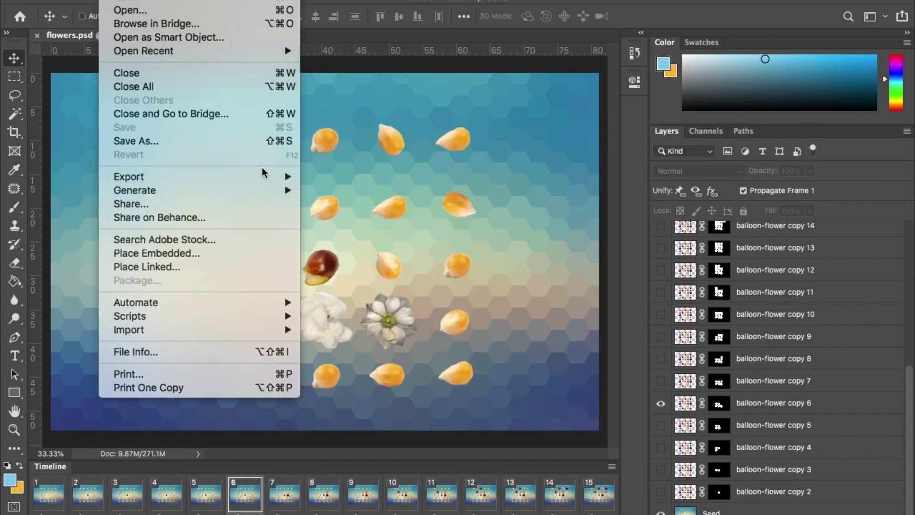
pyautogui.moveTo(261, 176)
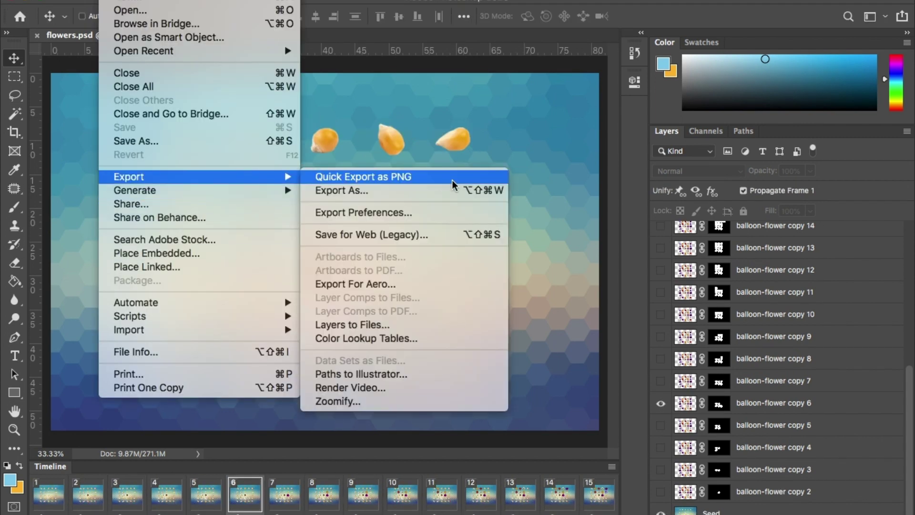
pyautogui.click(433, 388)
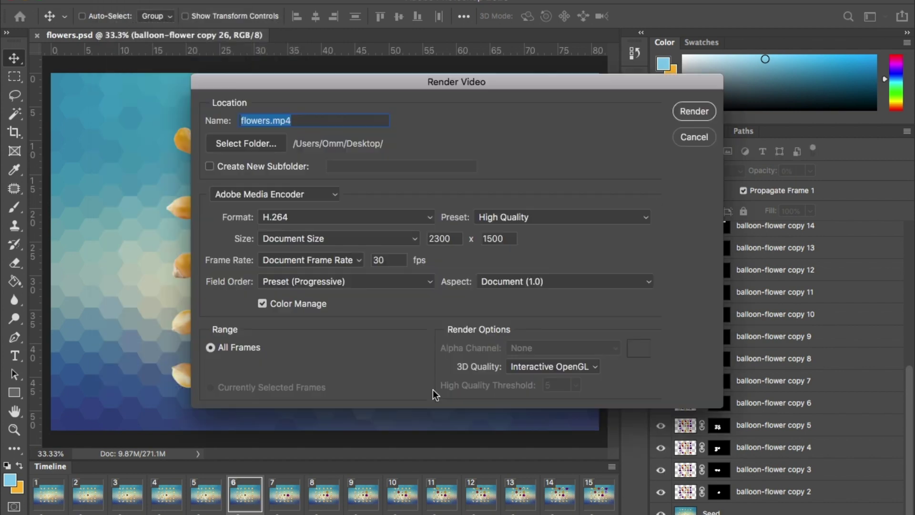